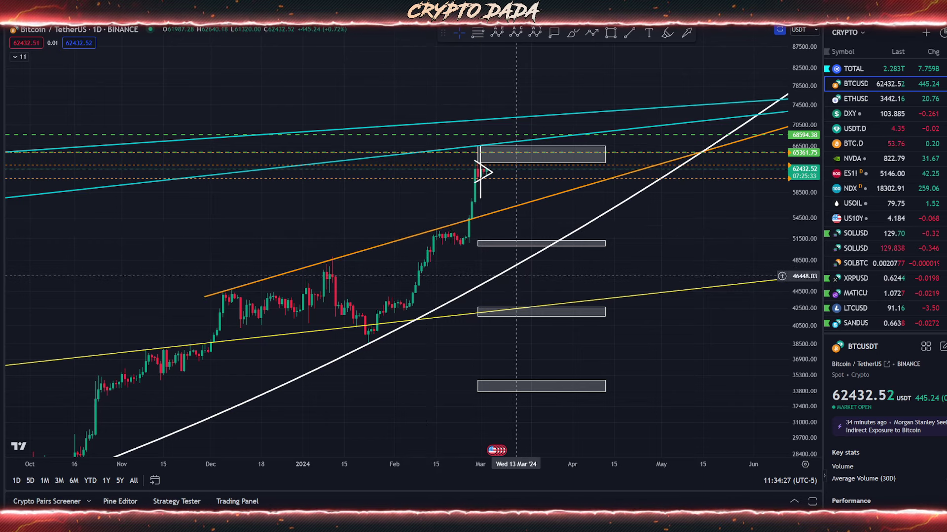
pyautogui.scroll(-1, 517, 276)
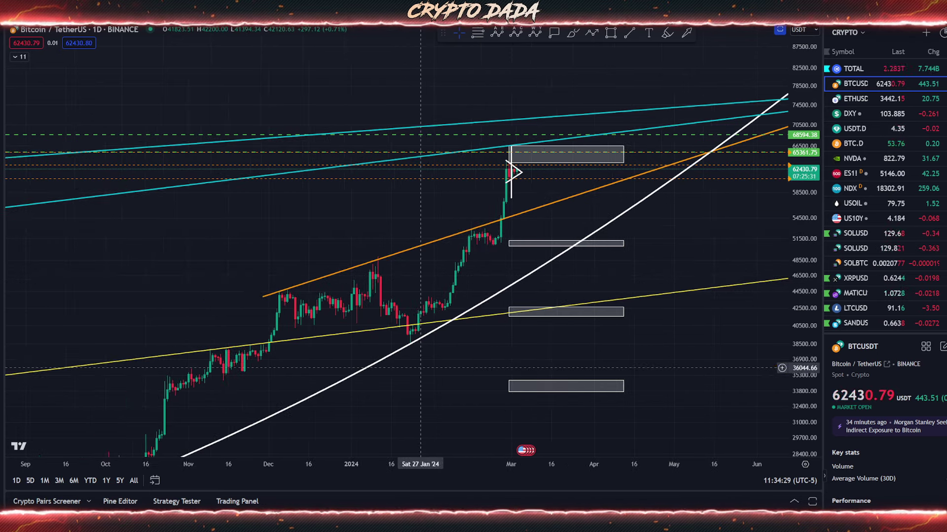
pyautogui.scroll(1, 423, 365)
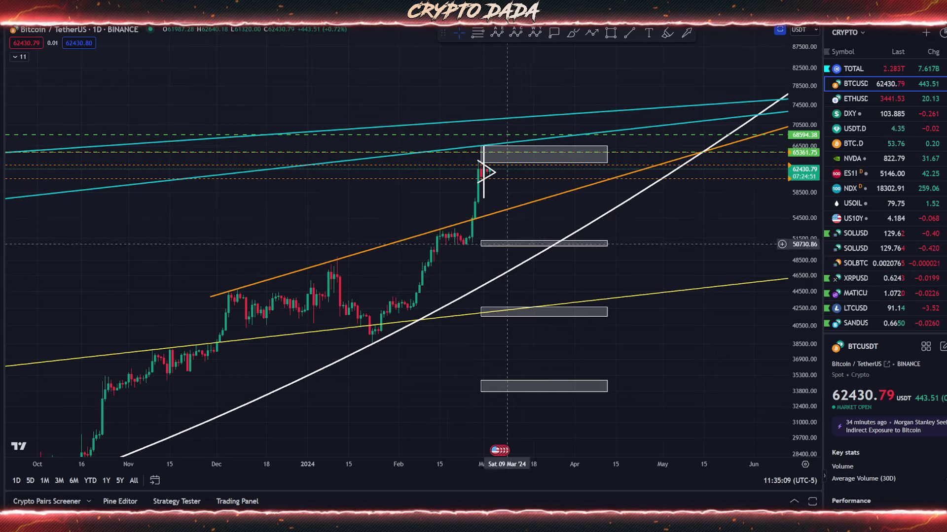
pyautogui.click(498, 241)
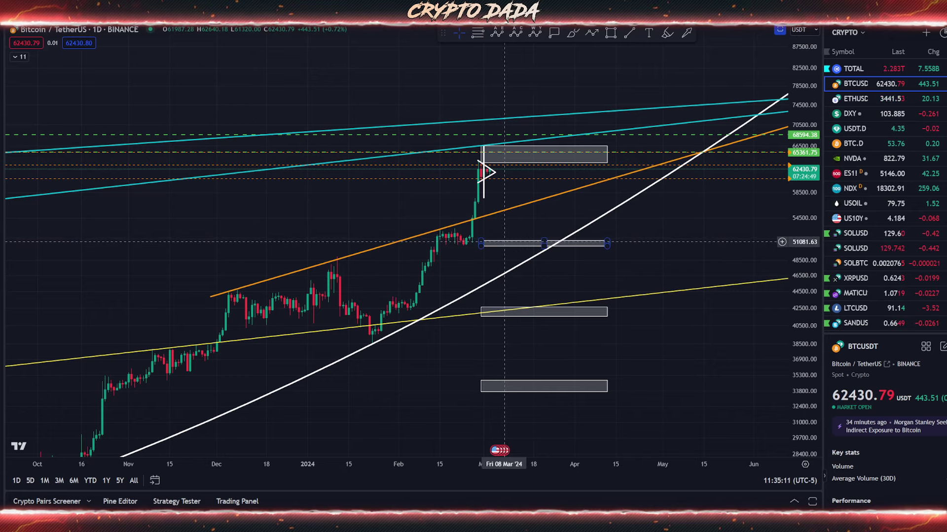
pyautogui.click(507, 308)
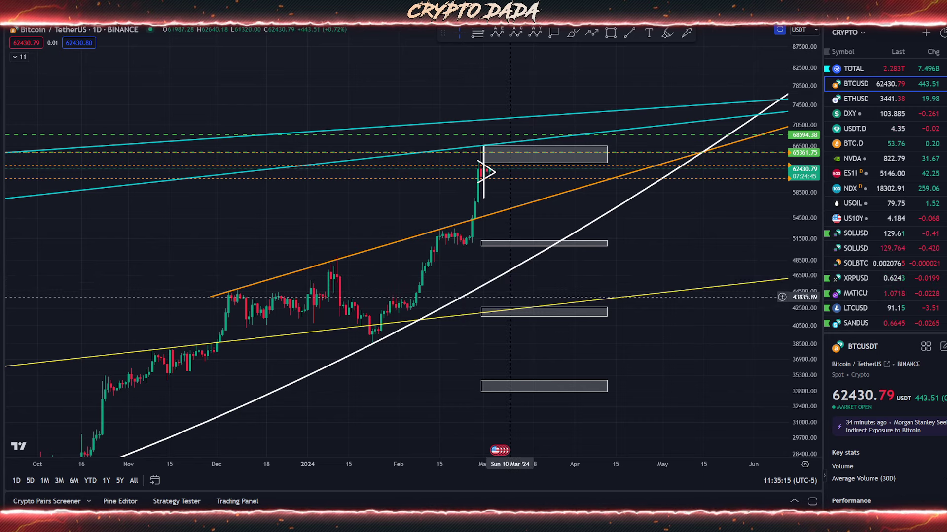
# Draw a Fib Retracement from about 49012.78 on 1 January 2024 down to about 38509.65 on 31 January 2024
pyautogui.scroll(-2, 510, 297)
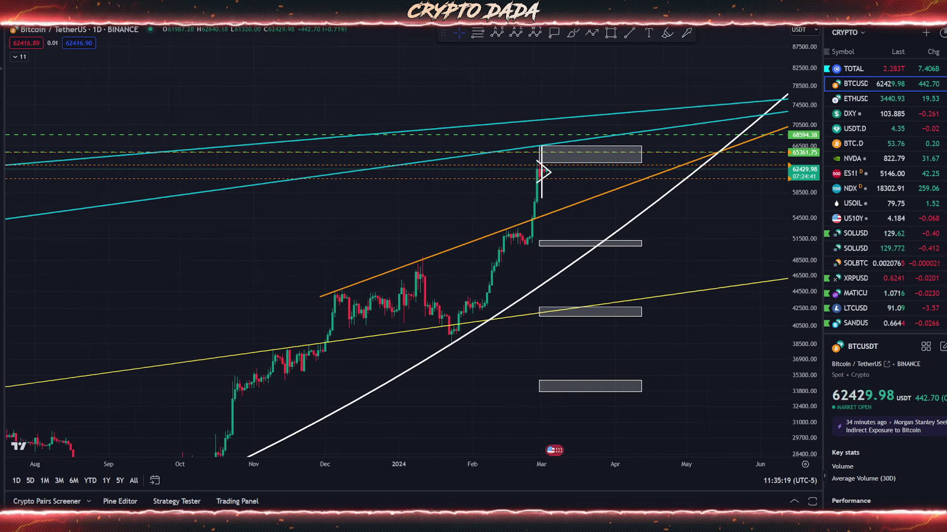
pyautogui.click(398, 256)
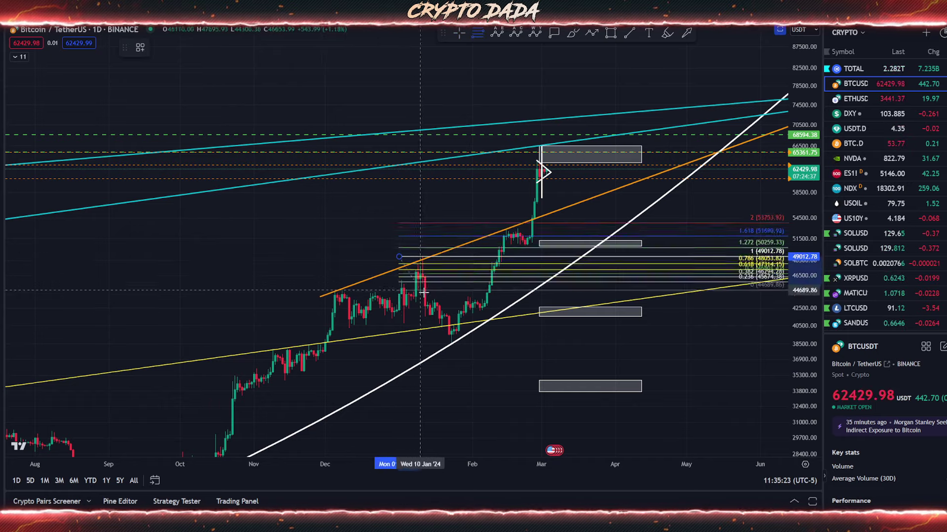
pyautogui.click(470, 345)
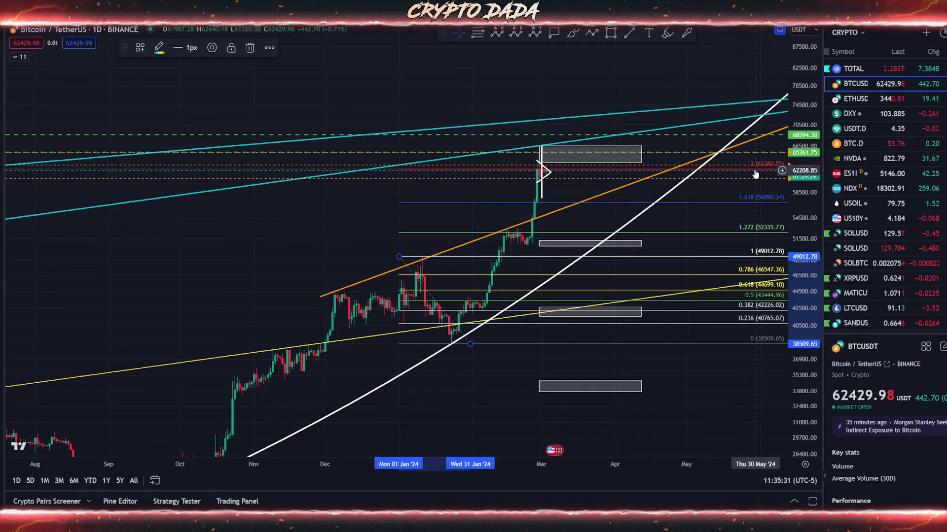
pyautogui.moveTo(730, 224); pyautogui.dragTo(633, 217)
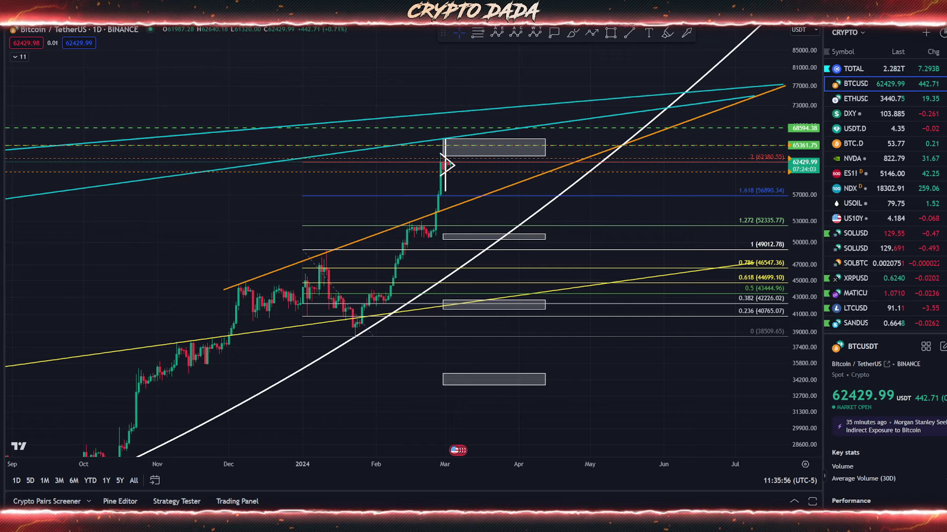
# Reveal the Entry image from the object list, shift it clear of the latest candles to read it, and hide it again
pyautogui.click(944, 78)
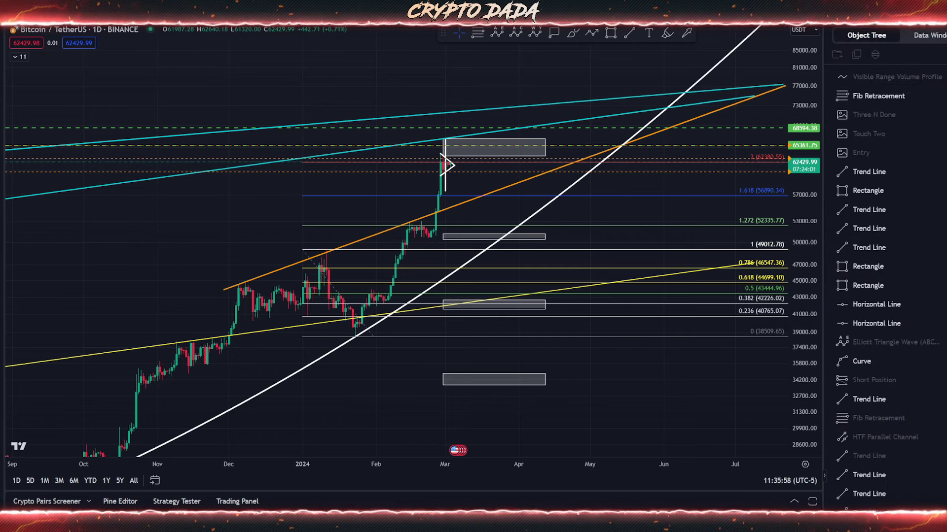
pyautogui.click(860, 152)
pyautogui.moveTo(400, 214); pyautogui.dragTo(295, 214)
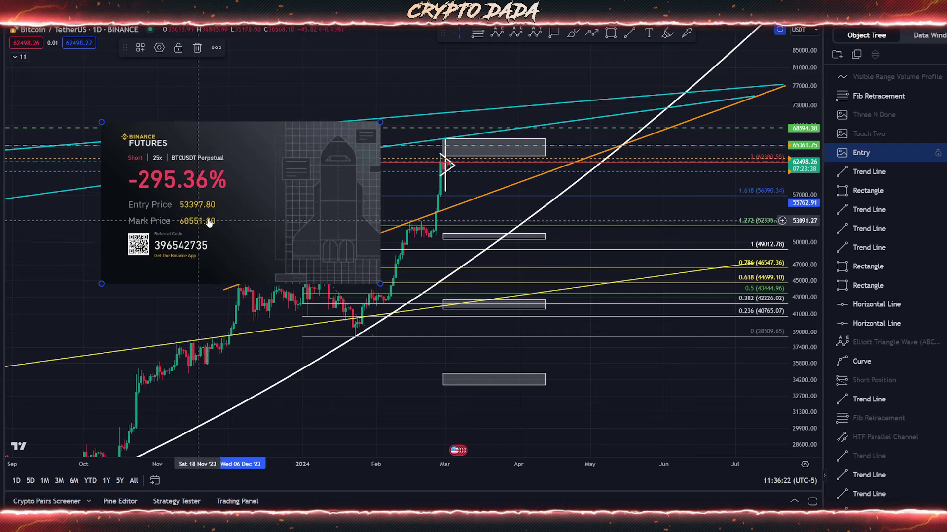
pyautogui.moveTo(281, 213); pyautogui.dragTo(260, 209)
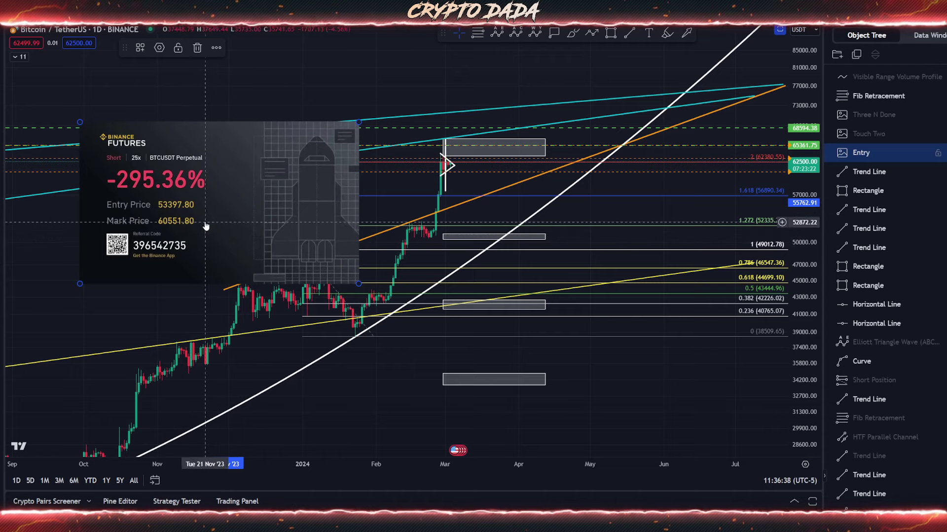
pyautogui.moveTo(258, 225); pyautogui.dragTo(296, 230)
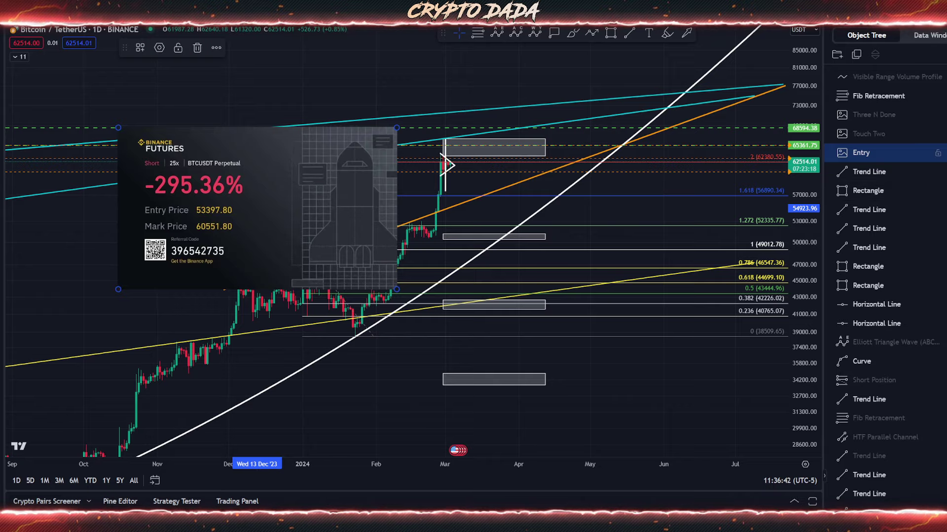
pyautogui.click(944, 152)
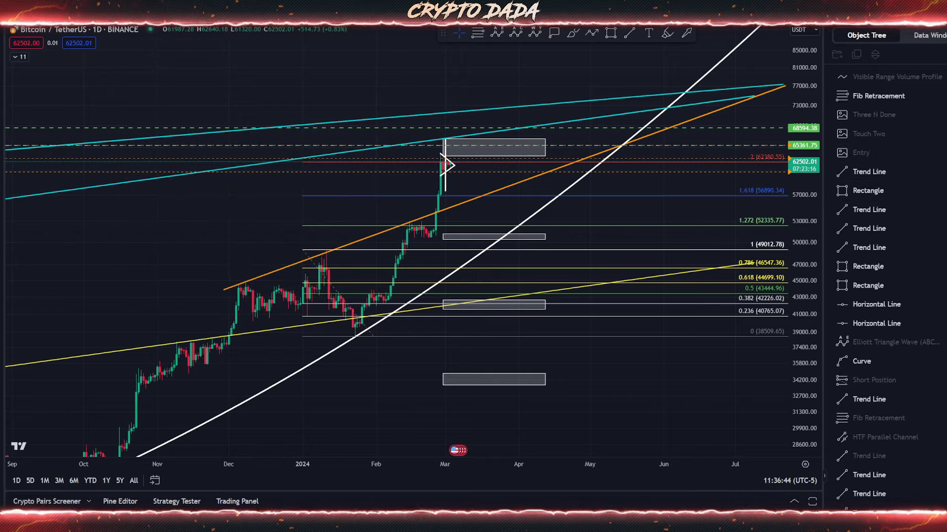
# Switch the Bitcoin chart to the 1-hour timeframe and frame the white triangle together with the rally leading into it
pyautogui.write('1h')
pyautogui.press('Return')
pyautogui.moveTo(507, 260); pyautogui.dragTo(546, 247)
pyautogui.moveTo(803, 327); pyautogui.dragTo(761, 302)
pyautogui.scroll(-3, 697, 264)
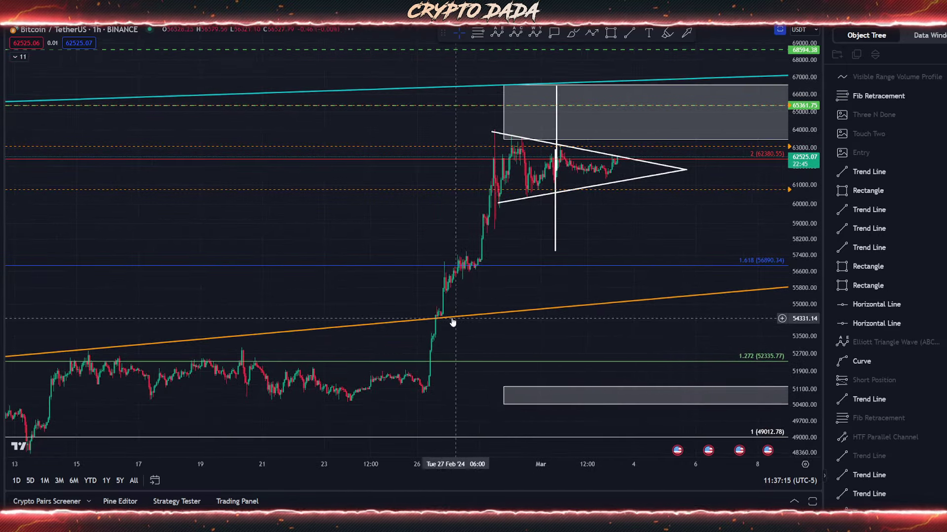
# Show the Entry image on the 1-hour chart and place it in the empty area before the late-February rally
pyautogui.click(868, 153)
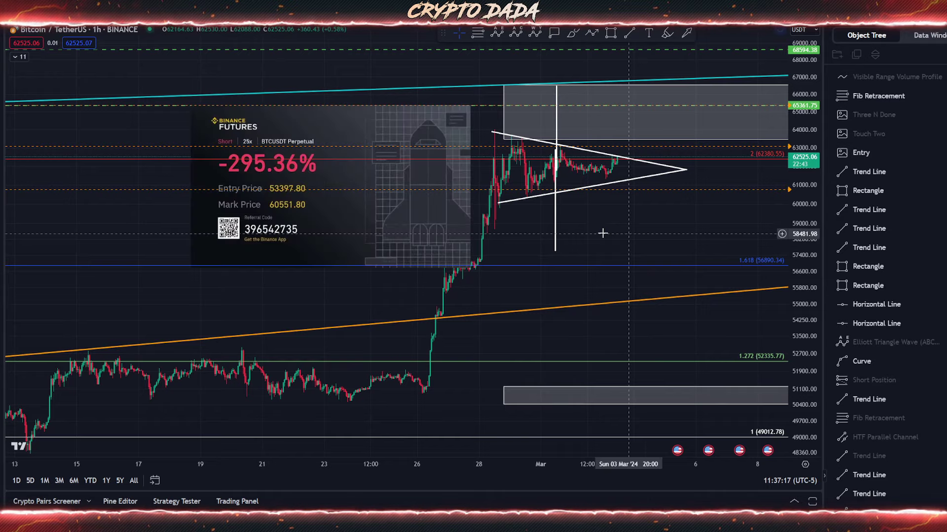
pyautogui.moveTo(313, 236); pyautogui.dragTo(193, 248)
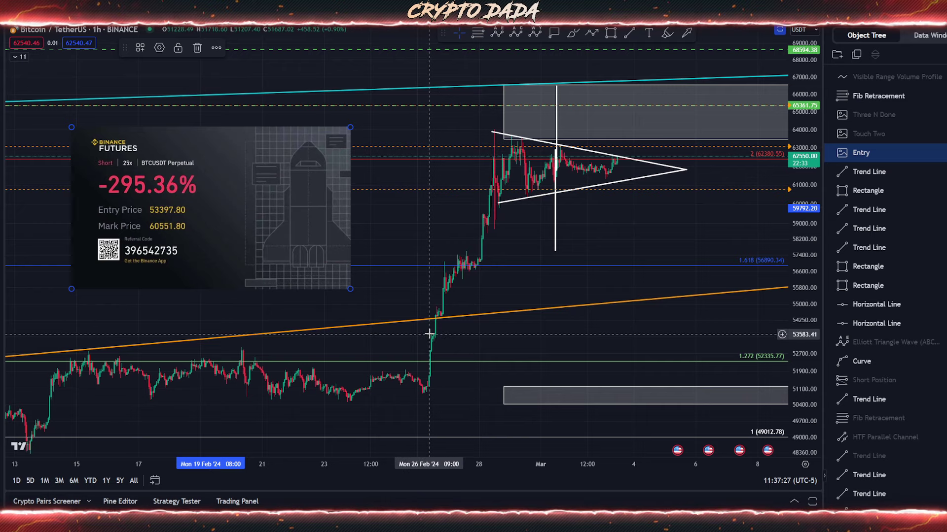
pyautogui.moveTo(345, 283); pyautogui.dragTo(349, 303)
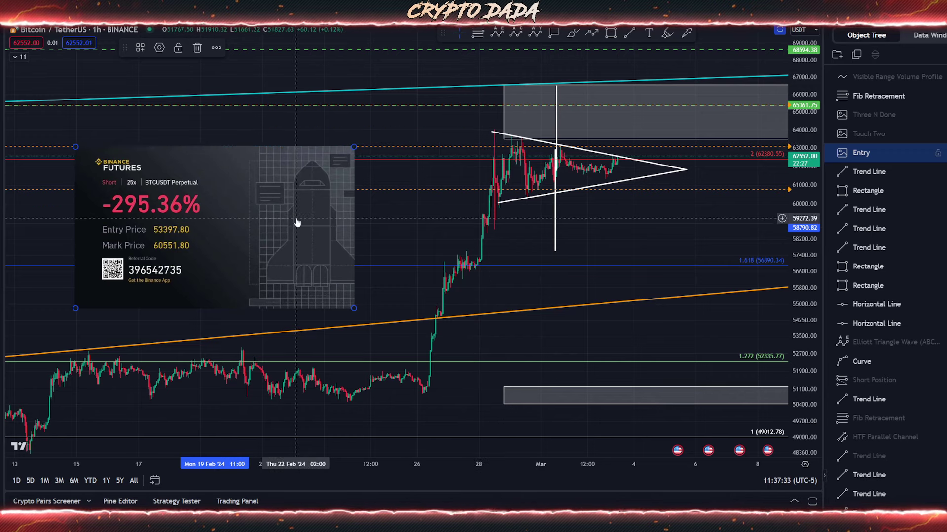
pyautogui.moveTo(321, 251); pyautogui.dragTo(346, 222)
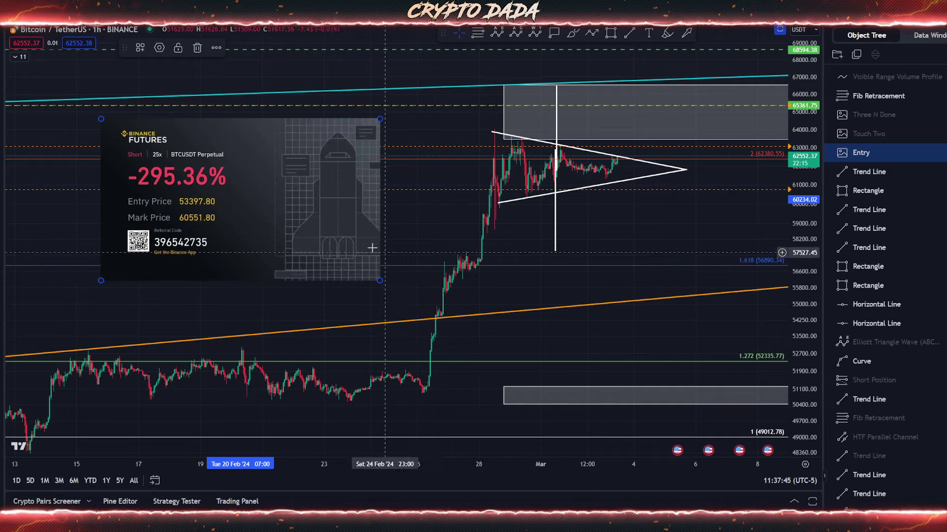
pyautogui.moveTo(340, 220); pyautogui.dragTo(303, 217)
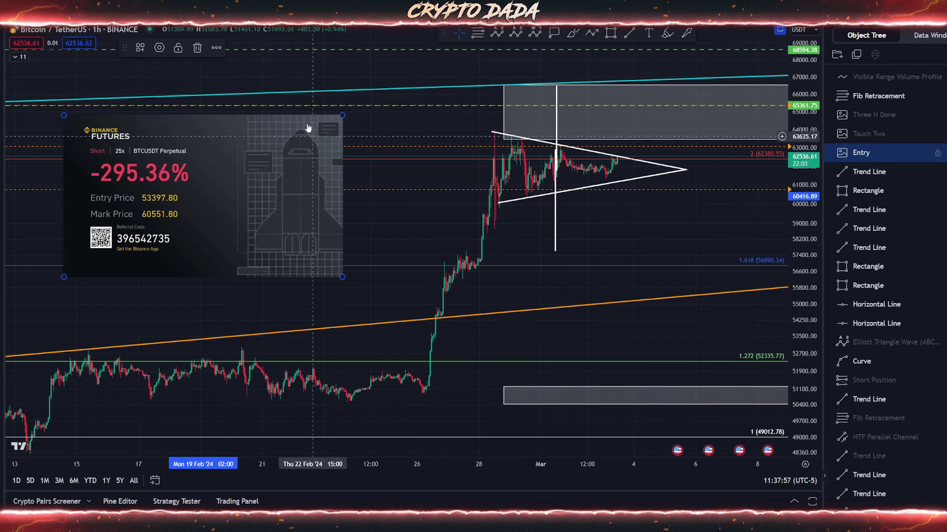
# Outline the consolidation around the 1.618 level with a path ending in an arrow at the rally high, and delete the path
pyautogui.click(591, 33)
pyautogui.click(442, 294)
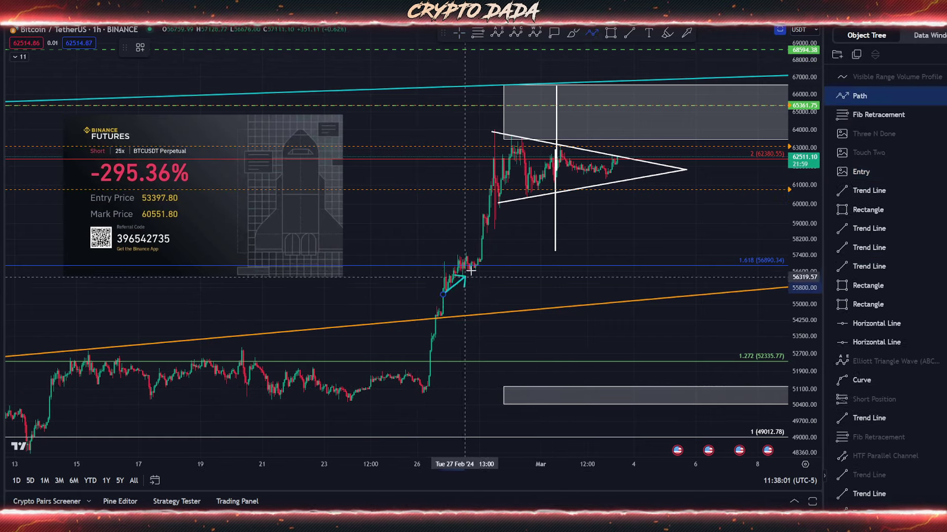
pyautogui.click(483, 258)
pyautogui.click(441, 260)
pyautogui.click(443, 296)
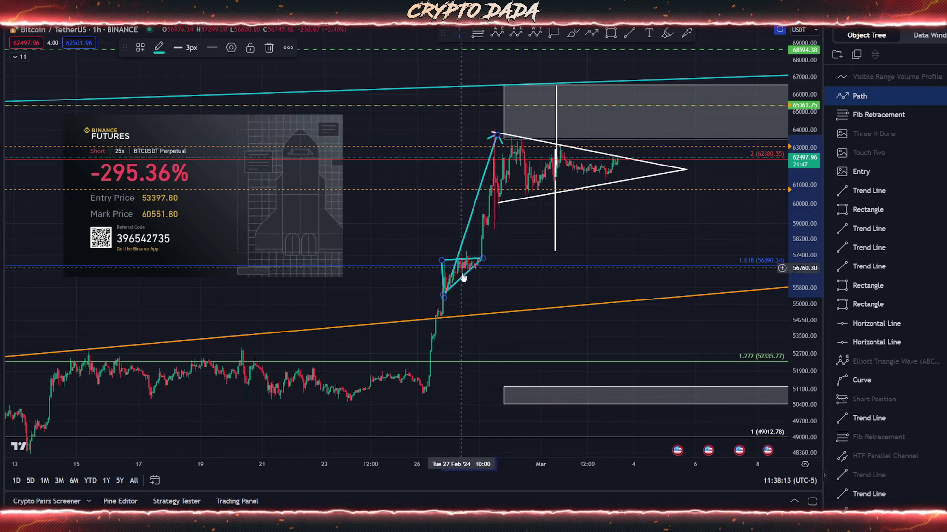
pyautogui.press('Escape')
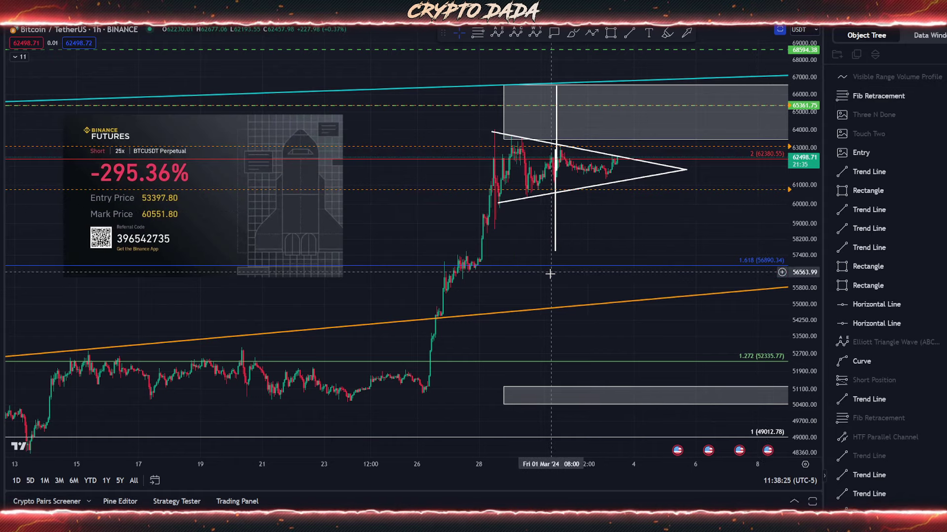
# Replace the Entry image with the Touch Two image and position it before the late-February rally
pyautogui.moveTo(288, 211); pyautogui.dragTo(298, 239)
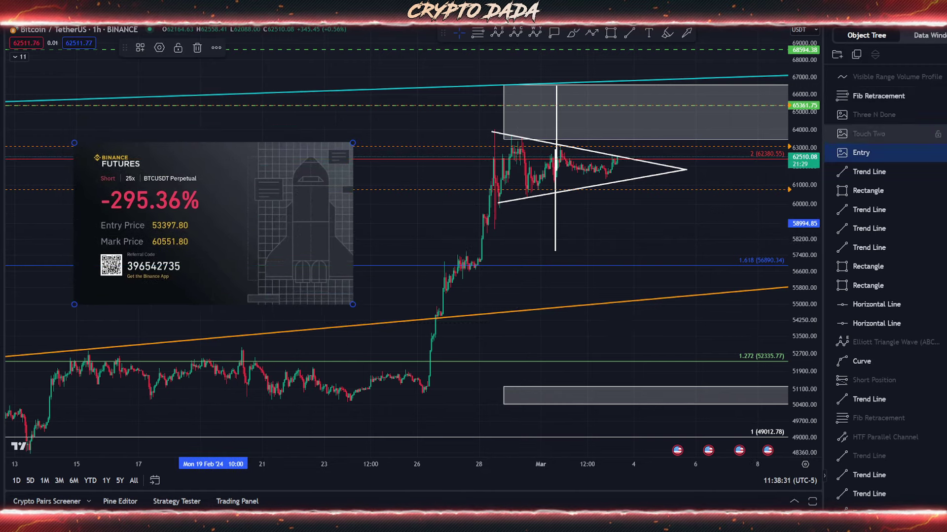
pyautogui.scroll(-3, 433, 202)
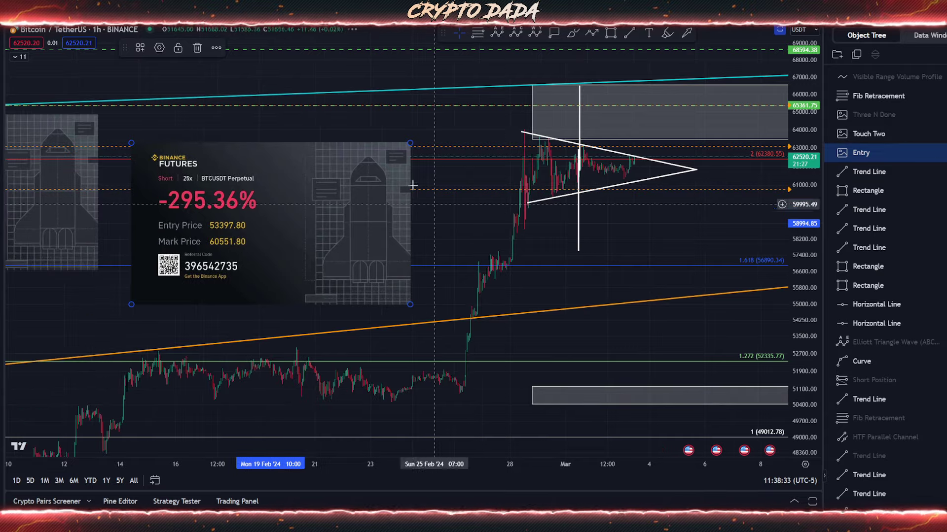
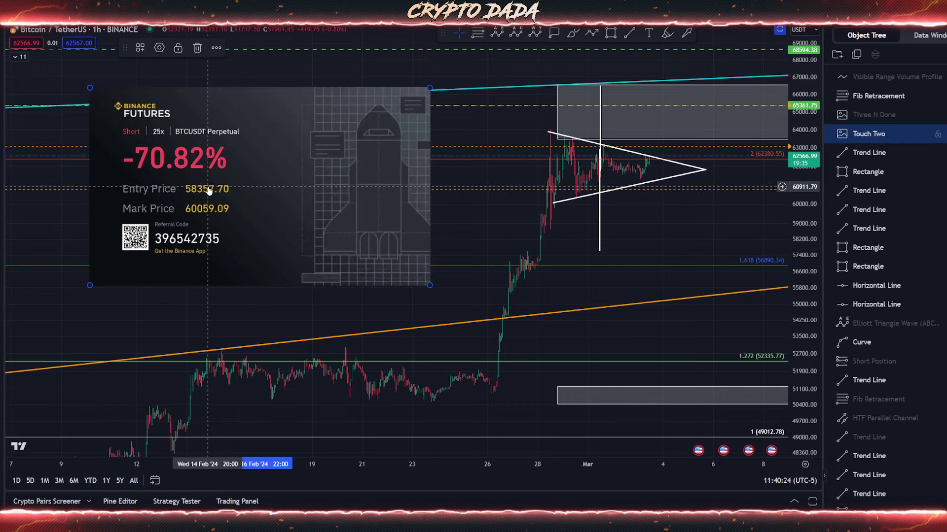
pyautogui.moveTo(208, 190); pyautogui.dragTo(181, 235)
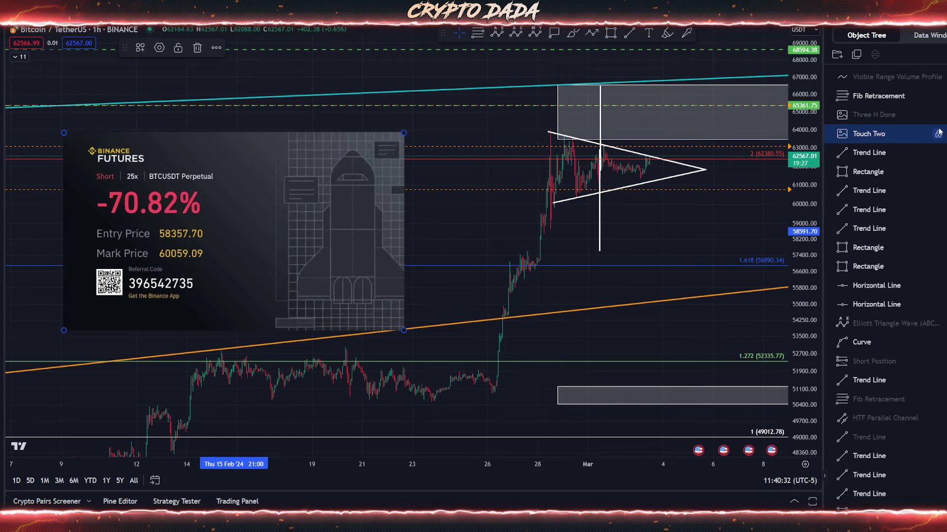
# Reveal the Three N Done image, move it up over the Touch Two image, and delete Touch Two
pyautogui.click(927, 115)
pyautogui.moveTo(222, 390); pyautogui.dragTo(269, 137)
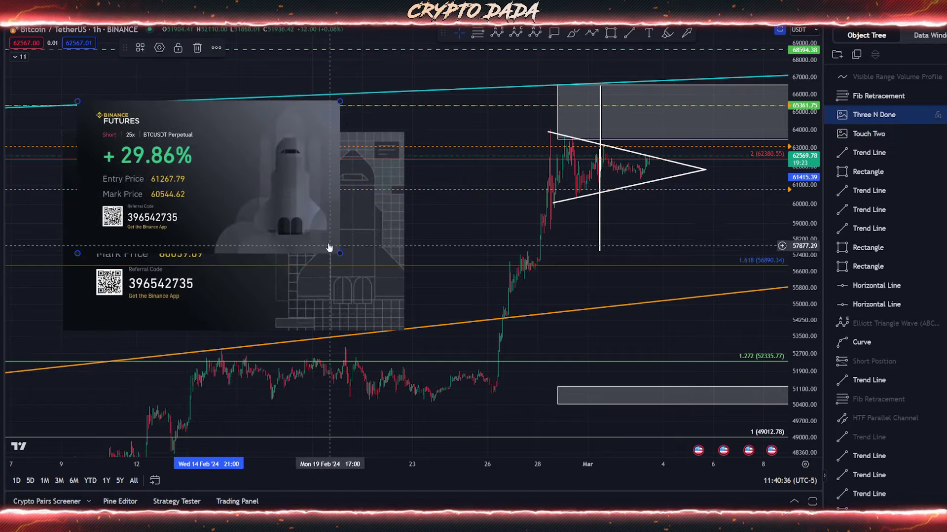
pyautogui.click(351, 233)
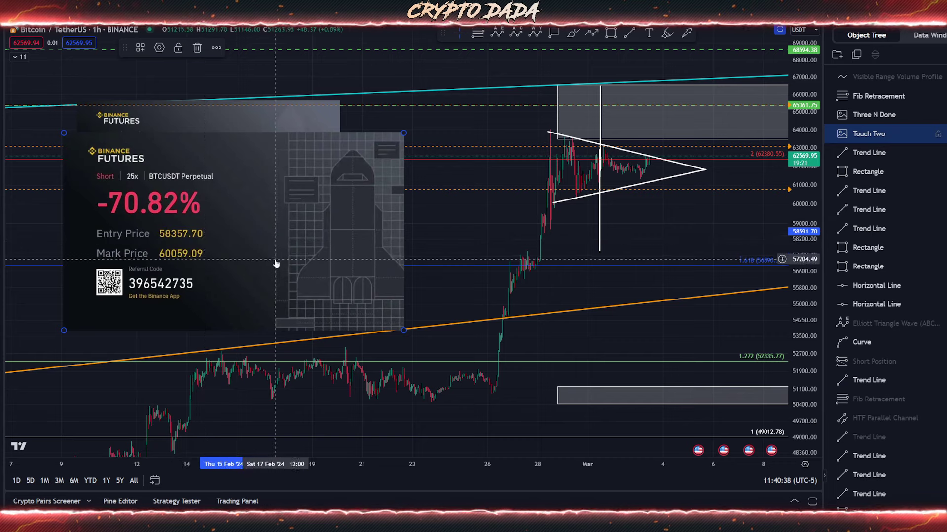
pyautogui.press('Delete')
# Enlarge and reposition the Three N Done image before the late-February rally, dismissing the ETHUSDT alert
pyautogui.click(246, 238)
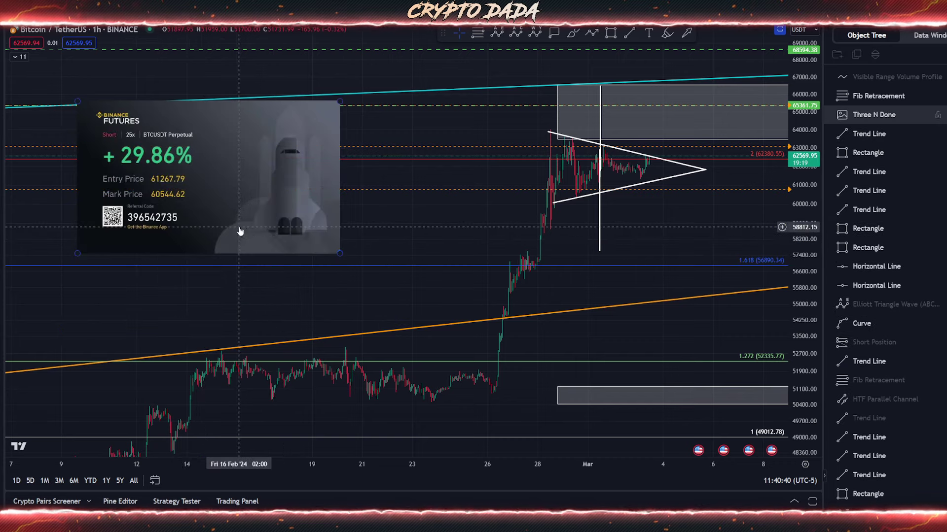
pyautogui.moveTo(340, 254); pyautogui.dragTo(490, 338)
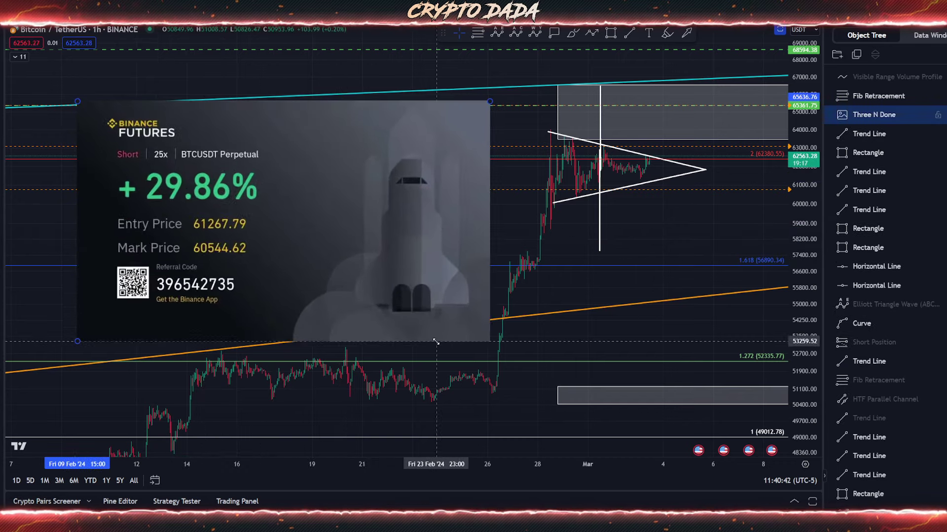
pyautogui.moveTo(423, 302); pyautogui.dragTo(391, 281)
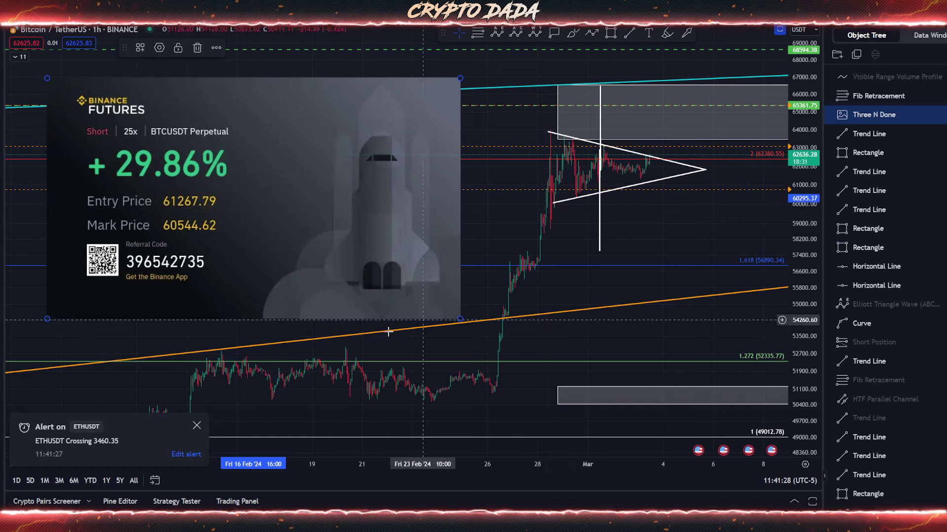
pyautogui.click(197, 425)
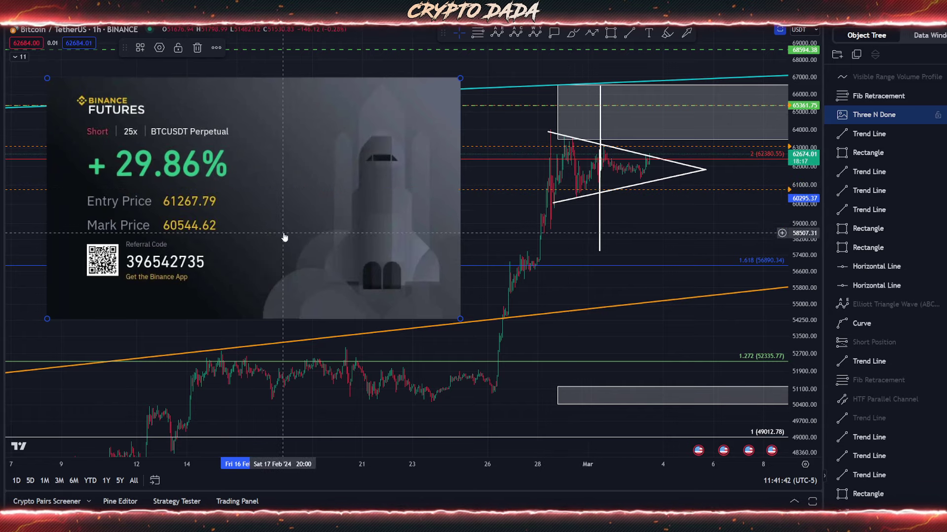
pyautogui.moveTo(285, 237); pyautogui.dragTo(317, 243)
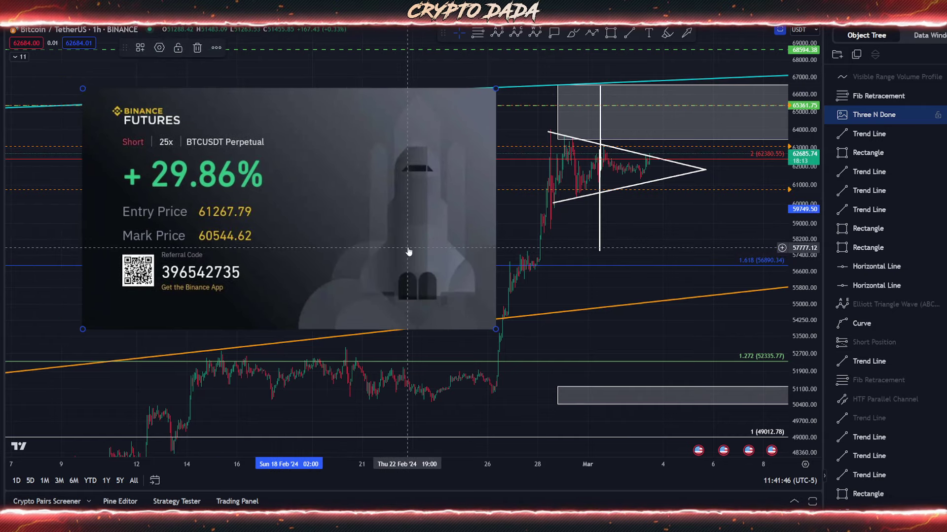